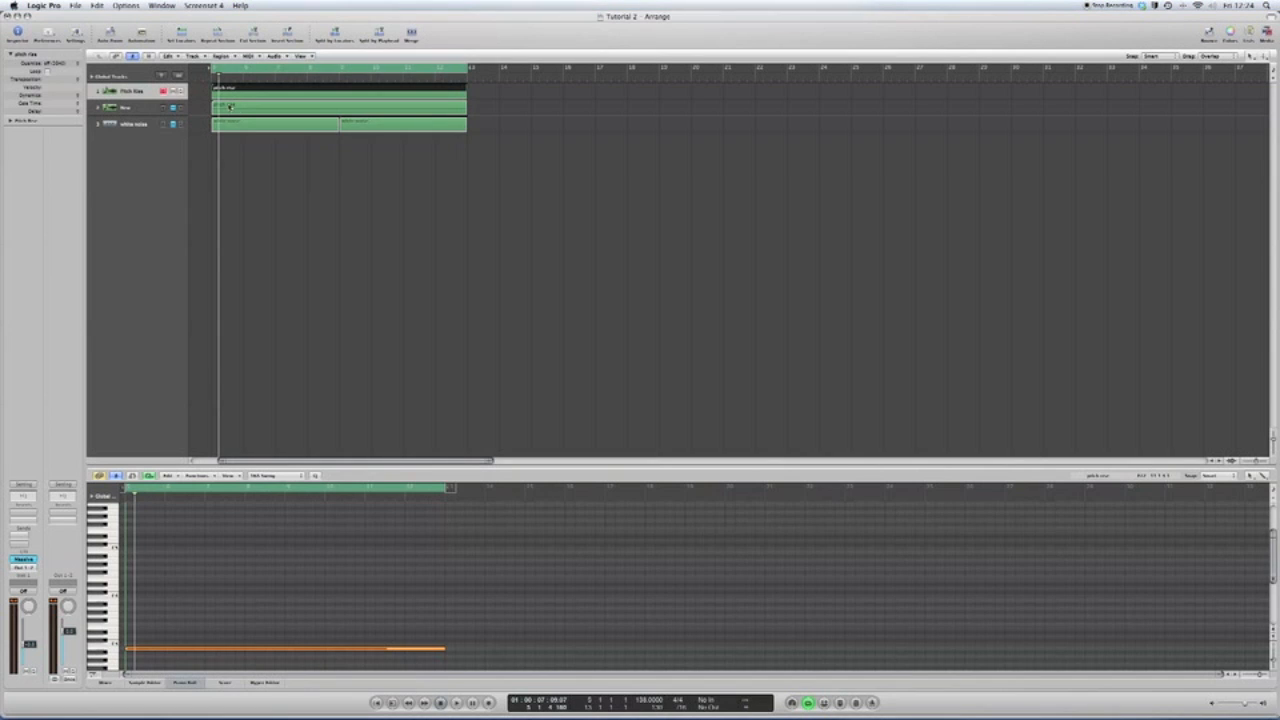
Step: Unmute the second track and start a new, initialized sound in its Massive synth
{"action": "key", "text": "space"}
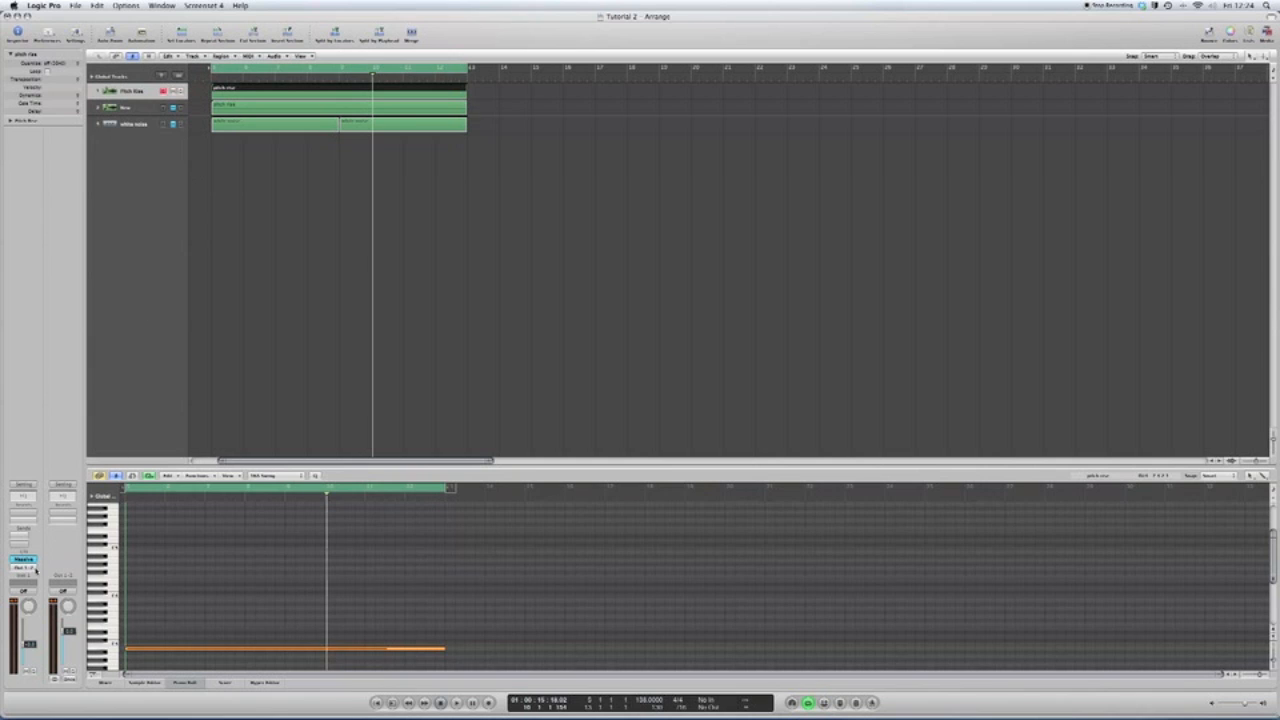
{"action": "left_click", "coordinate": [125, 107]}
{"action": "left_click", "coordinate": [172, 109]}
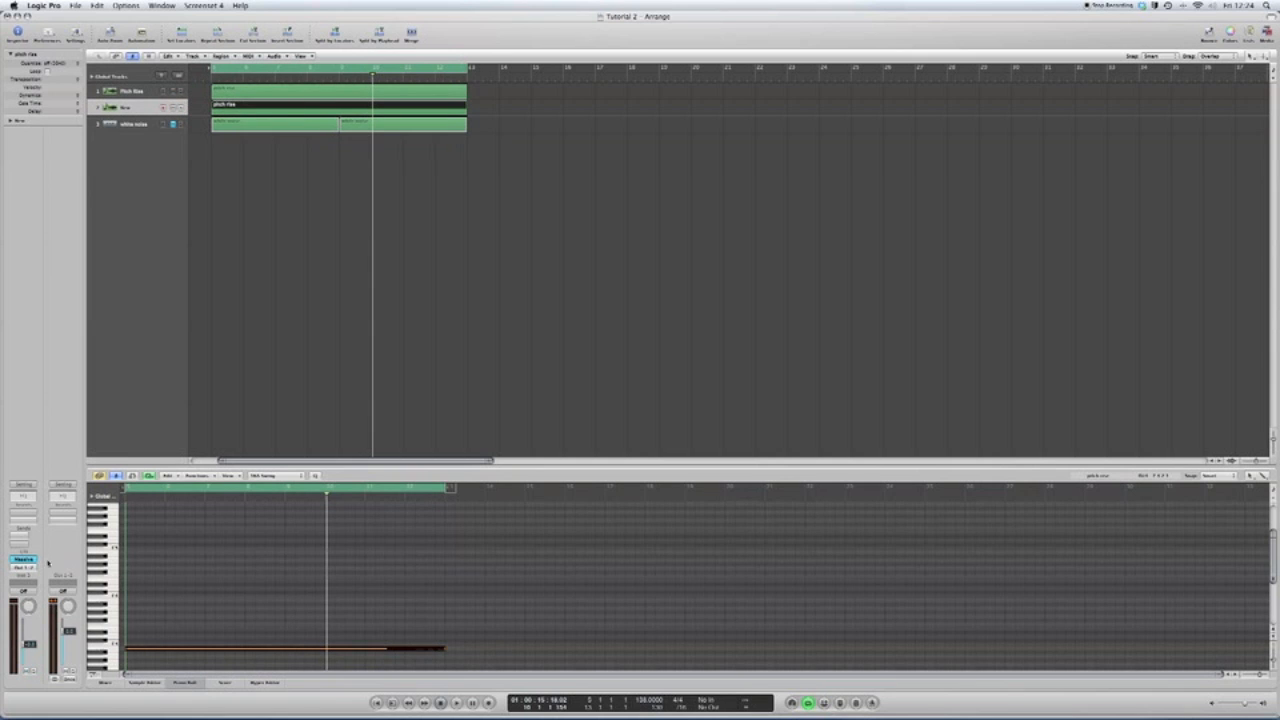
{"action": "left_click", "coordinate": [28, 559]}
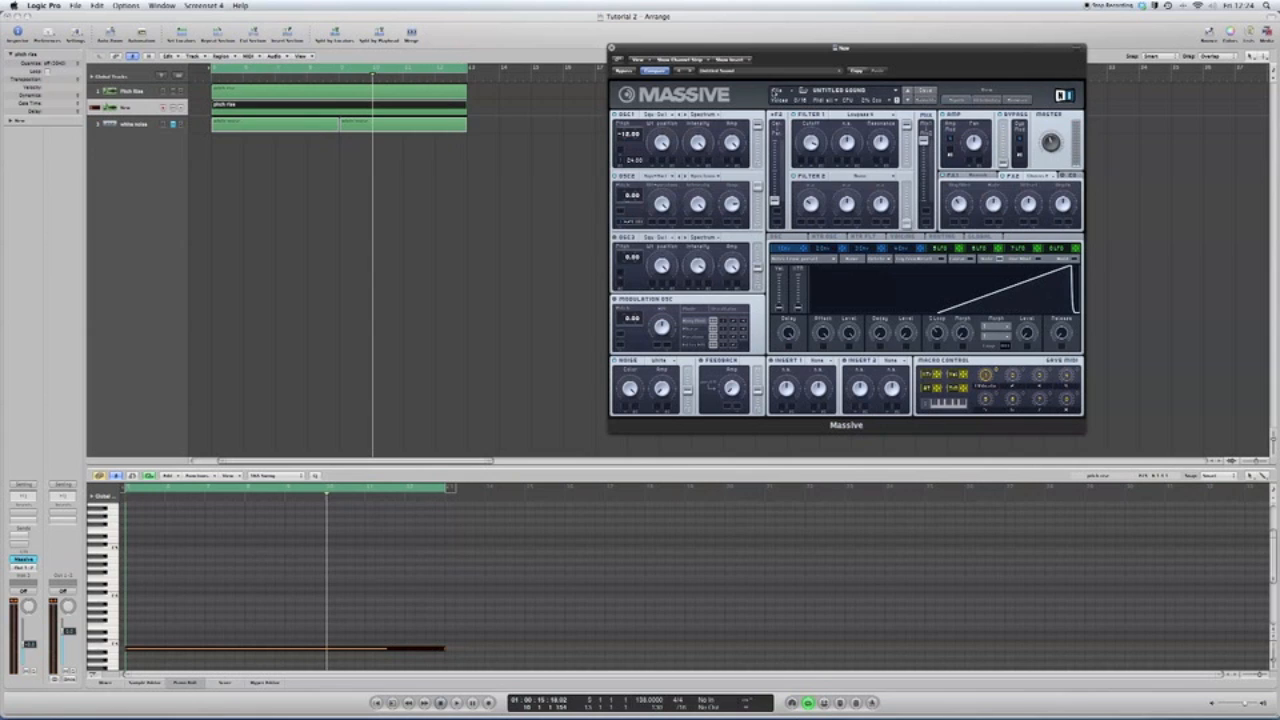
{"action": "left_click", "coordinate": [776, 91]}
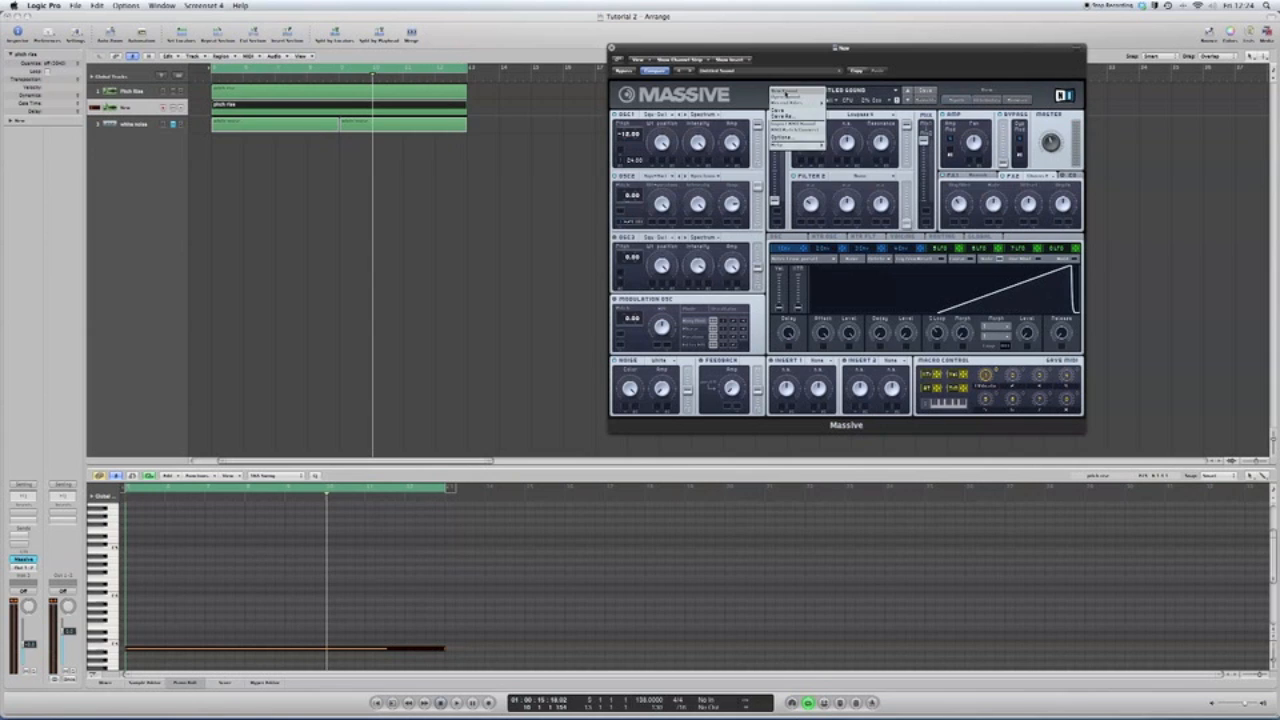
{"action": "left_click", "coordinate": [786, 91]}
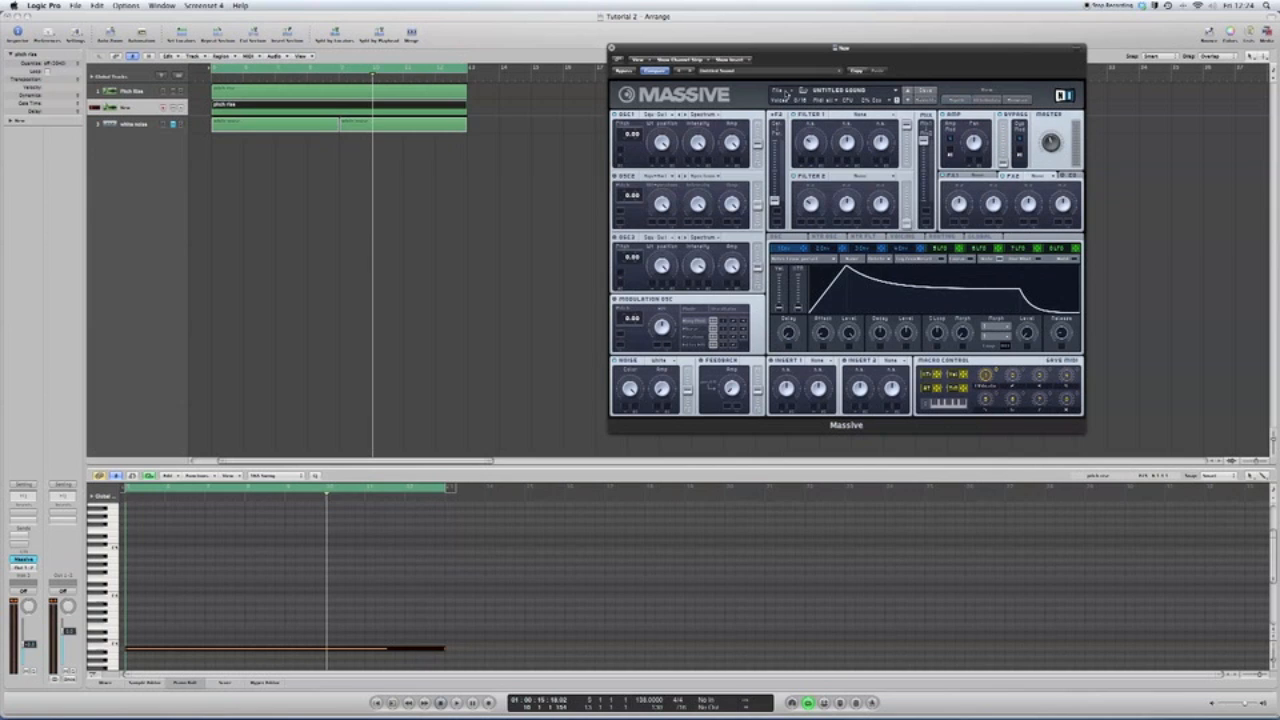
Step: Audition the second track's new sound and mute the Pitch Rise track
{"action": "key", "text": "space"}
{"action": "key", "text": "space"}
{"action": "left_click", "coordinate": [173, 91]}
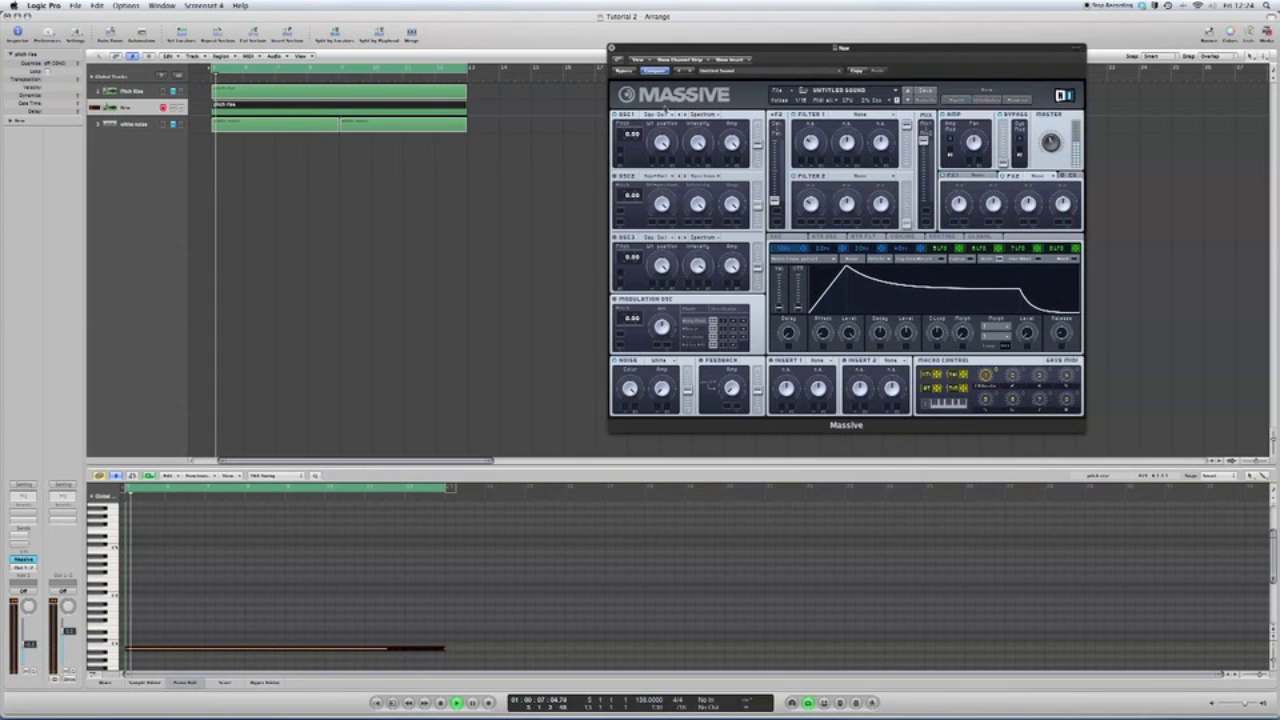
Step: Set oscillator 1 to the Square-Saw I wavetable, filter 1 to Lowpass 4, and lower oscillator 1's pitch
{"action": "left_click", "coordinate": [658, 116]}
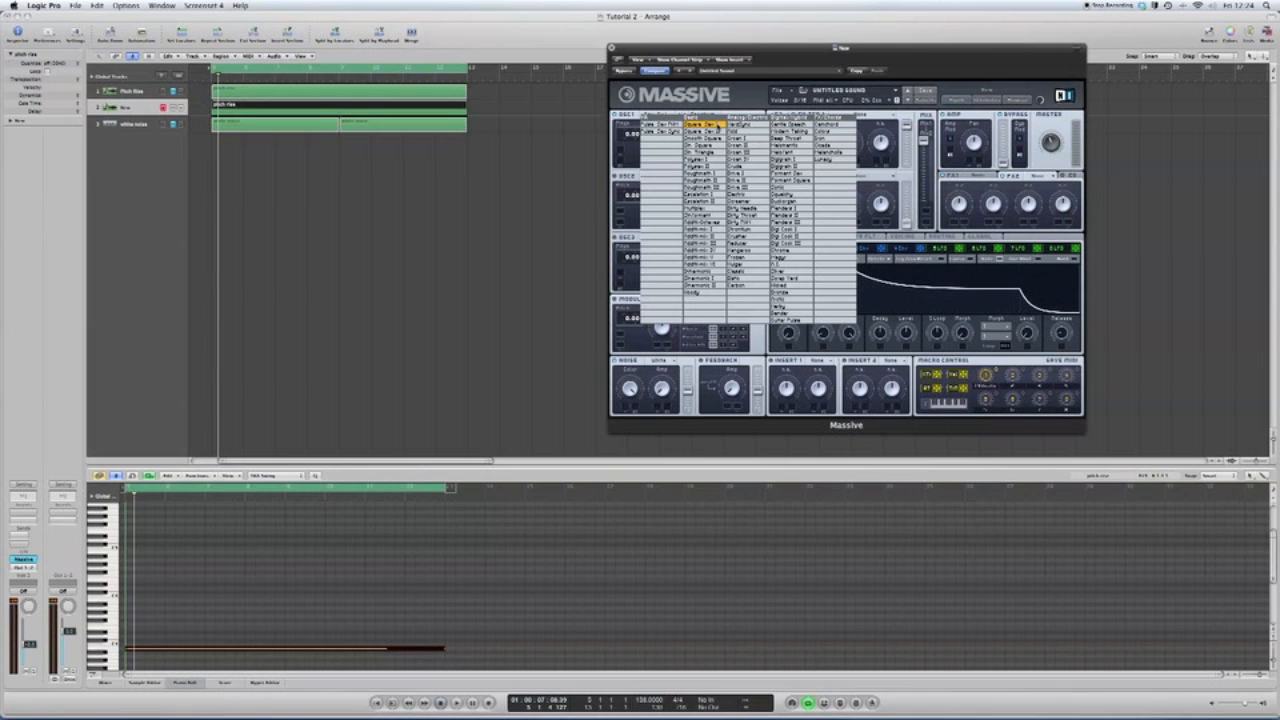
{"action": "left_click", "coordinate": [717, 127]}
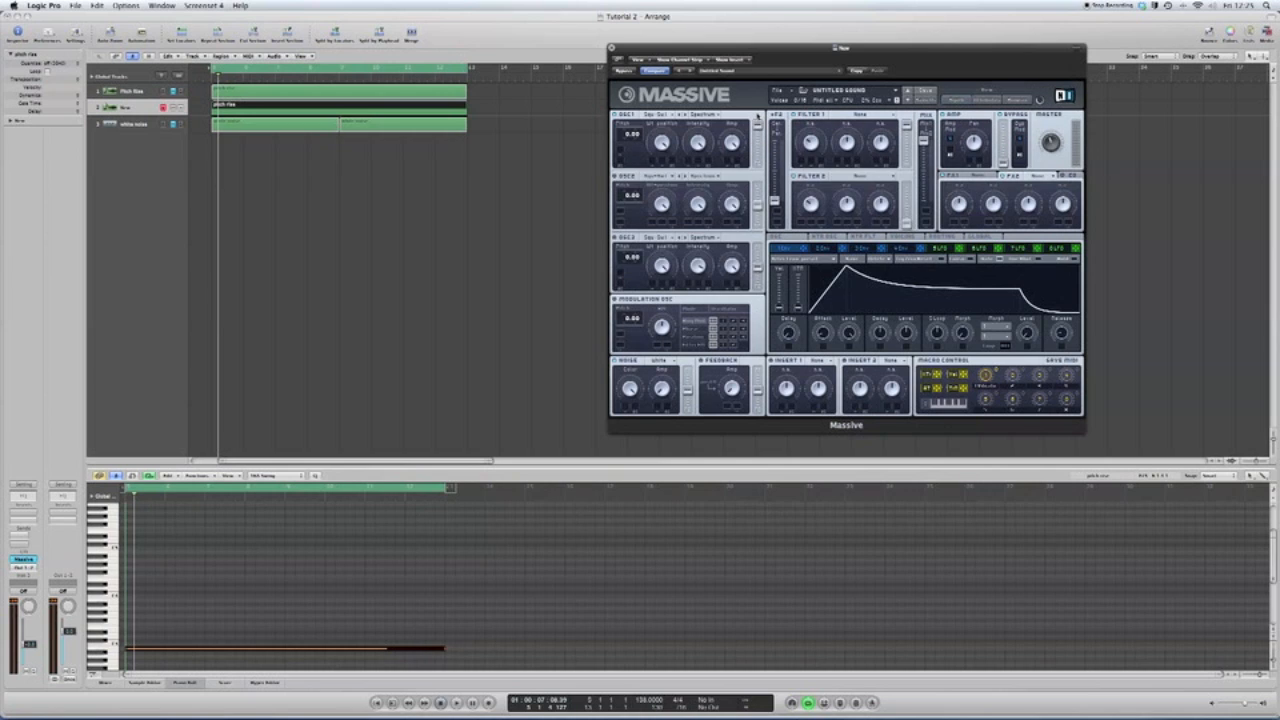
{"action": "left_click", "coordinate": [868, 116]}
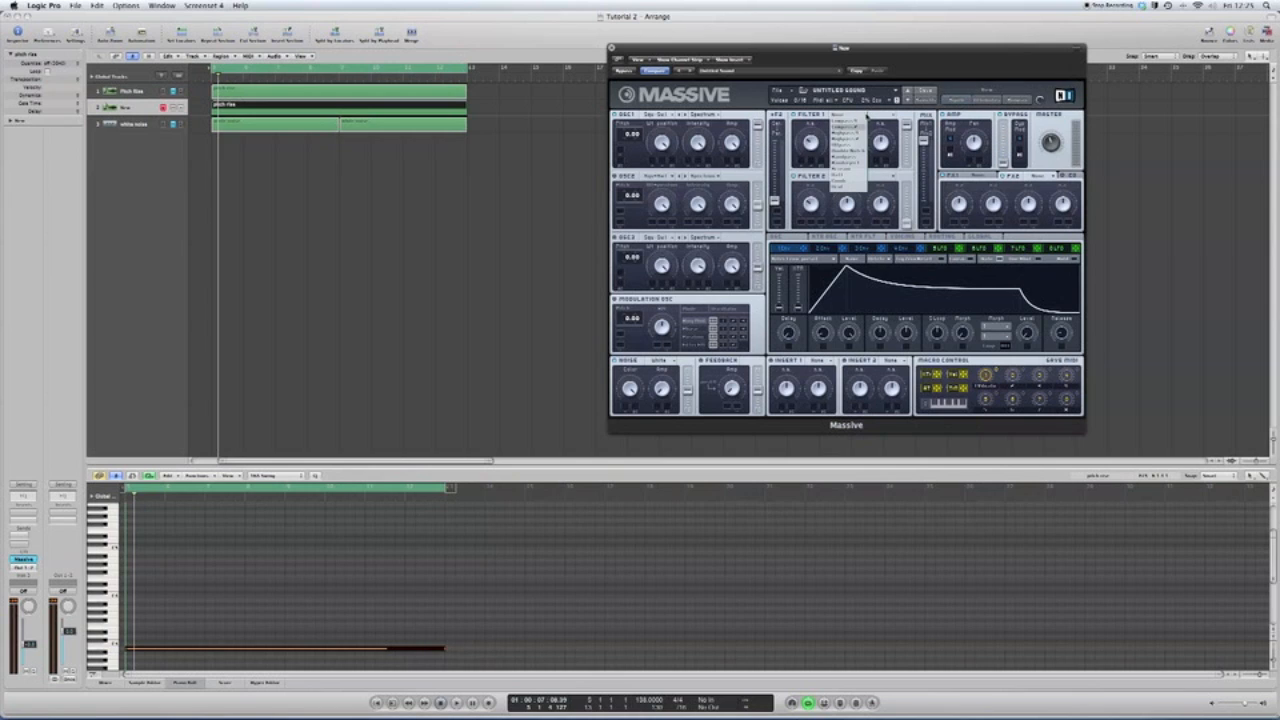
{"action": "left_click", "coordinate": [850, 122]}
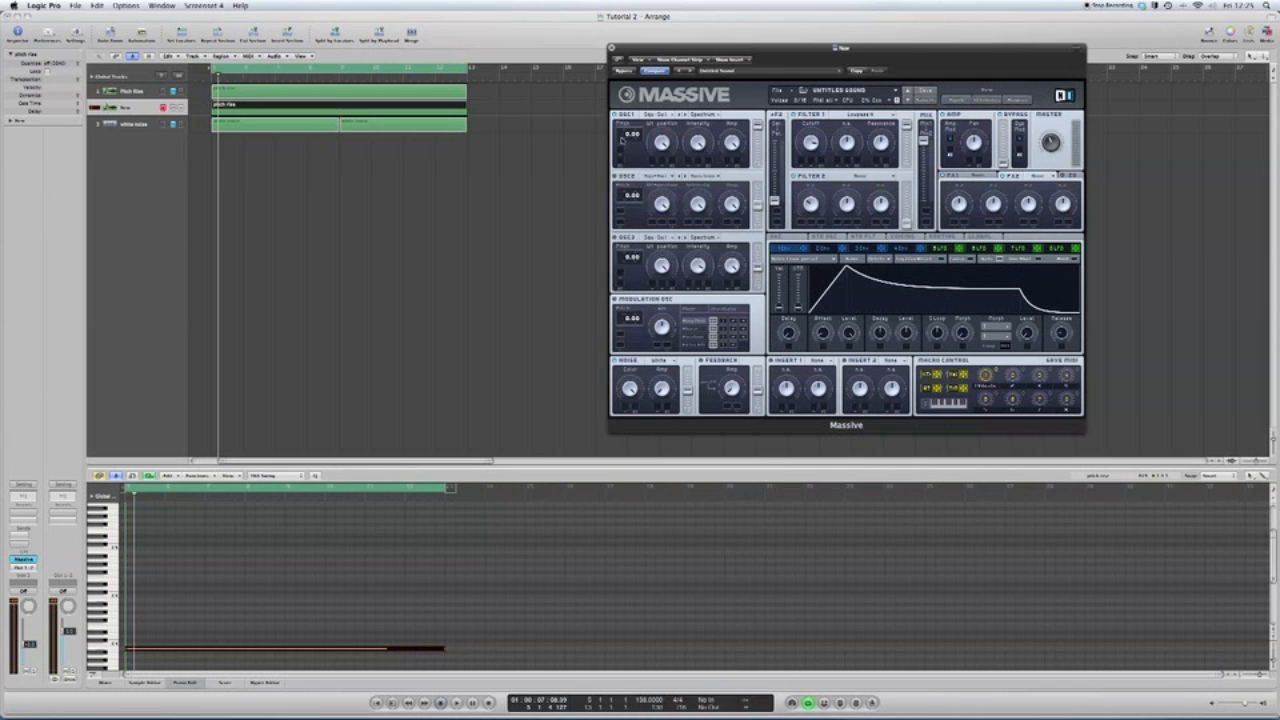
{"action": "left_click_drag", "start_coordinate": [629, 138], "coordinate": [629, 148]}
Step: Enable the pitch and pan unison spread in Massive's voicing settings and choose a different wavetable for oscillator 2
{"action": "left_click", "coordinate": [902, 237]}
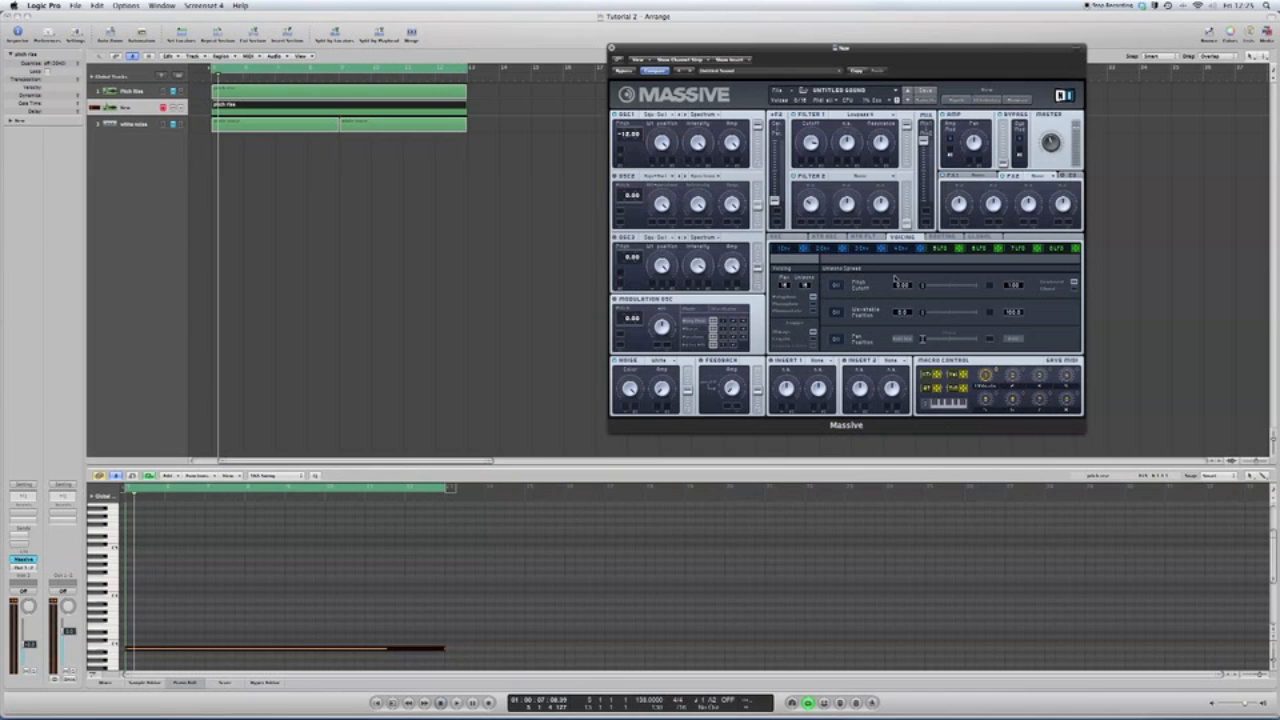
{"action": "left_click", "coordinate": [836, 286]}
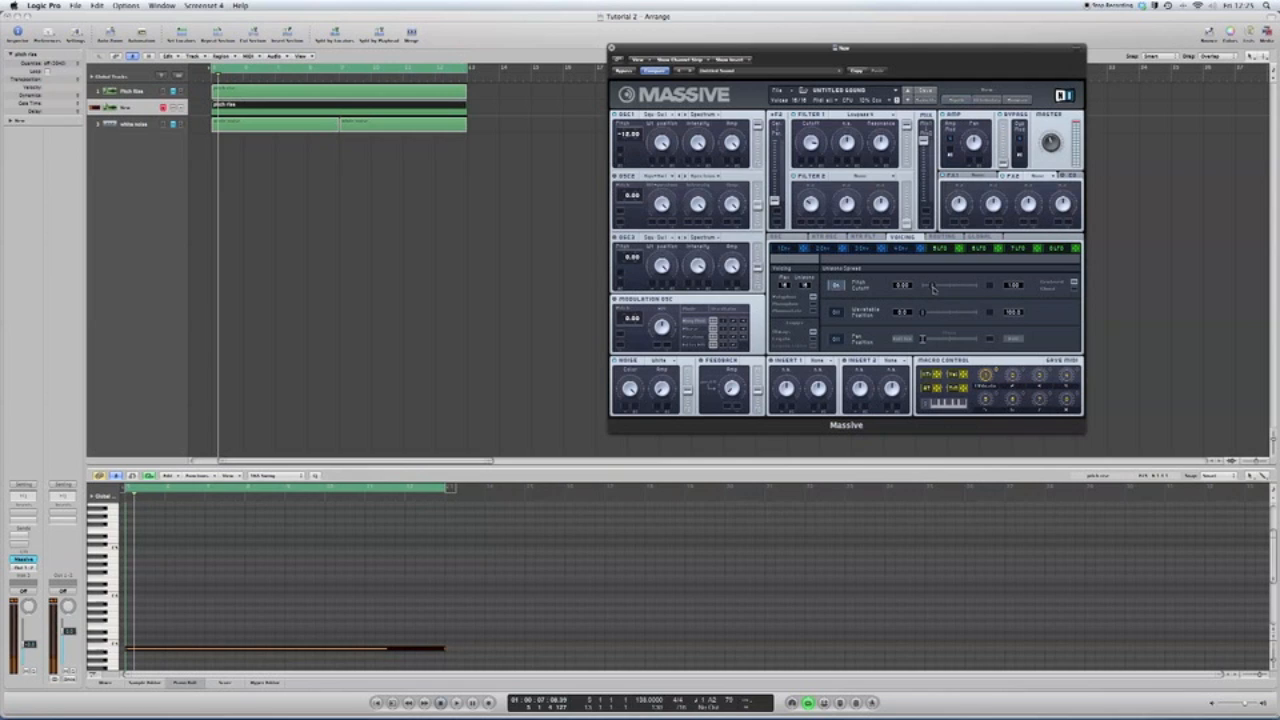
{"action": "left_click", "coordinate": [836, 339]}
{"action": "left_click", "coordinate": [673, 181]}
{"action": "left_click", "coordinate": [722, 210]}
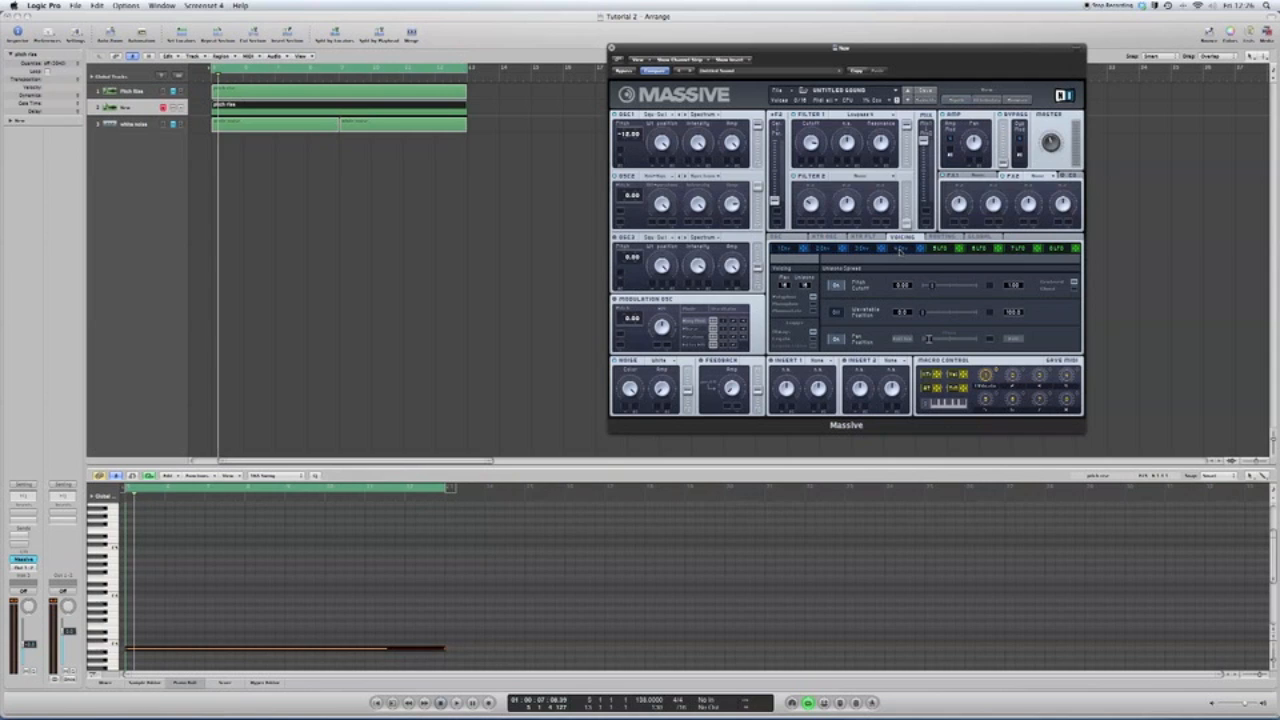
Step: Assign envelope 1 to modulate oscillator 1's pitch by 24.00
{"action": "left_click", "coordinate": [900, 249]}
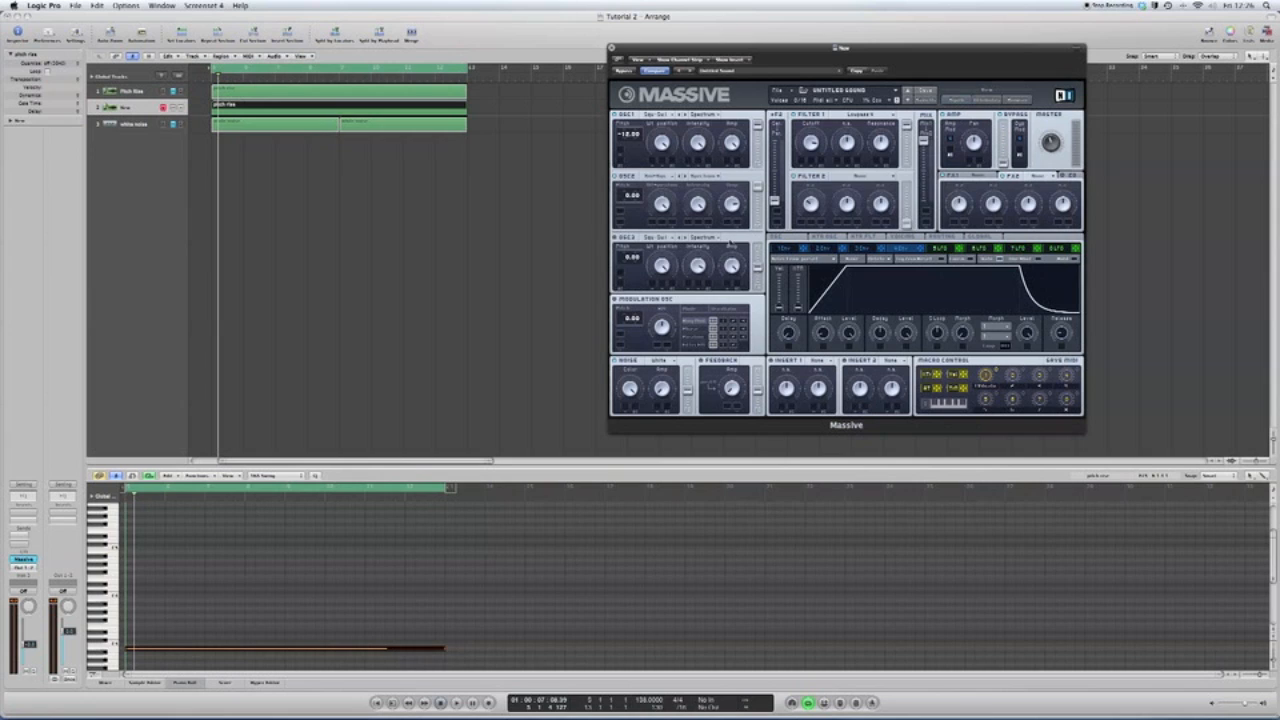
{"action": "left_click", "coordinate": [788, 249]}
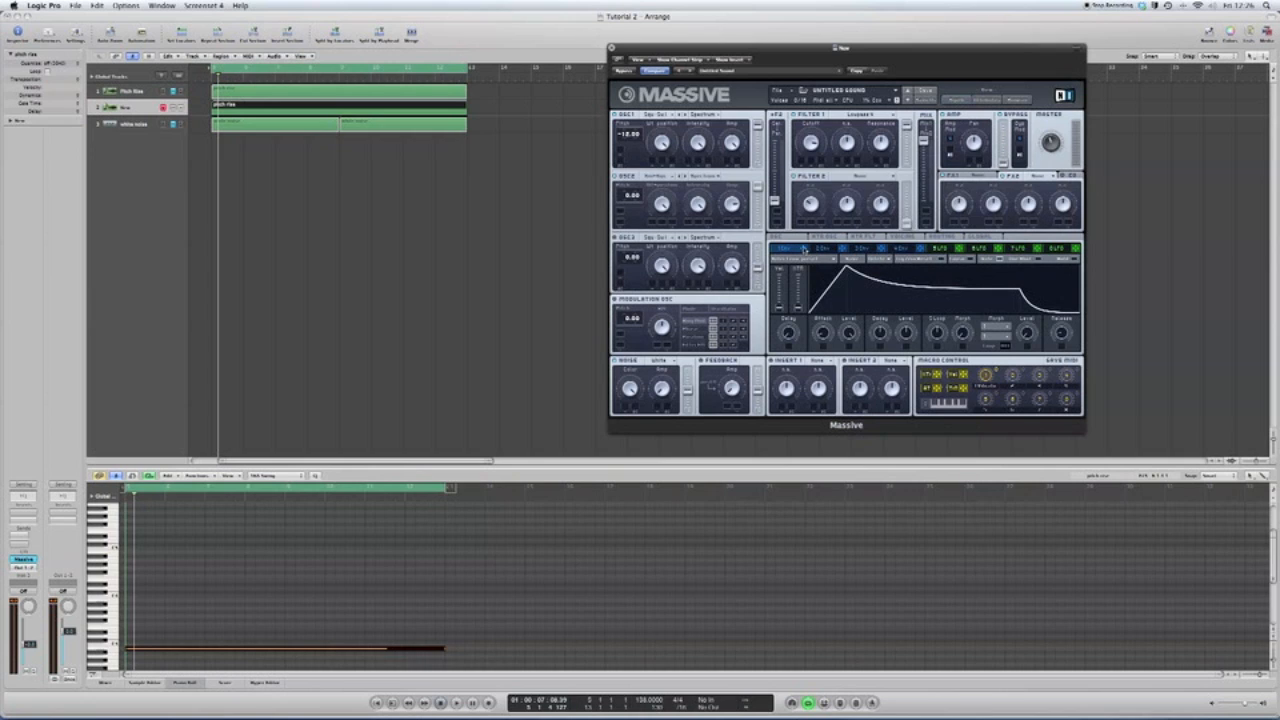
{"action": "left_click_drag", "start_coordinate": [620, 161], "coordinate": [621, 140]}
Step: Shape envelope 1 into a long delayed rise with a short release
{"action": "left_click_drag", "start_coordinate": [790, 335], "coordinate": [790, 300]}
{"action": "left_click_drag", "start_coordinate": [1063, 334], "coordinate": [1063, 364]}
{"action": "left_click_drag", "start_coordinate": [909, 331], "coordinate": [905, 238]}
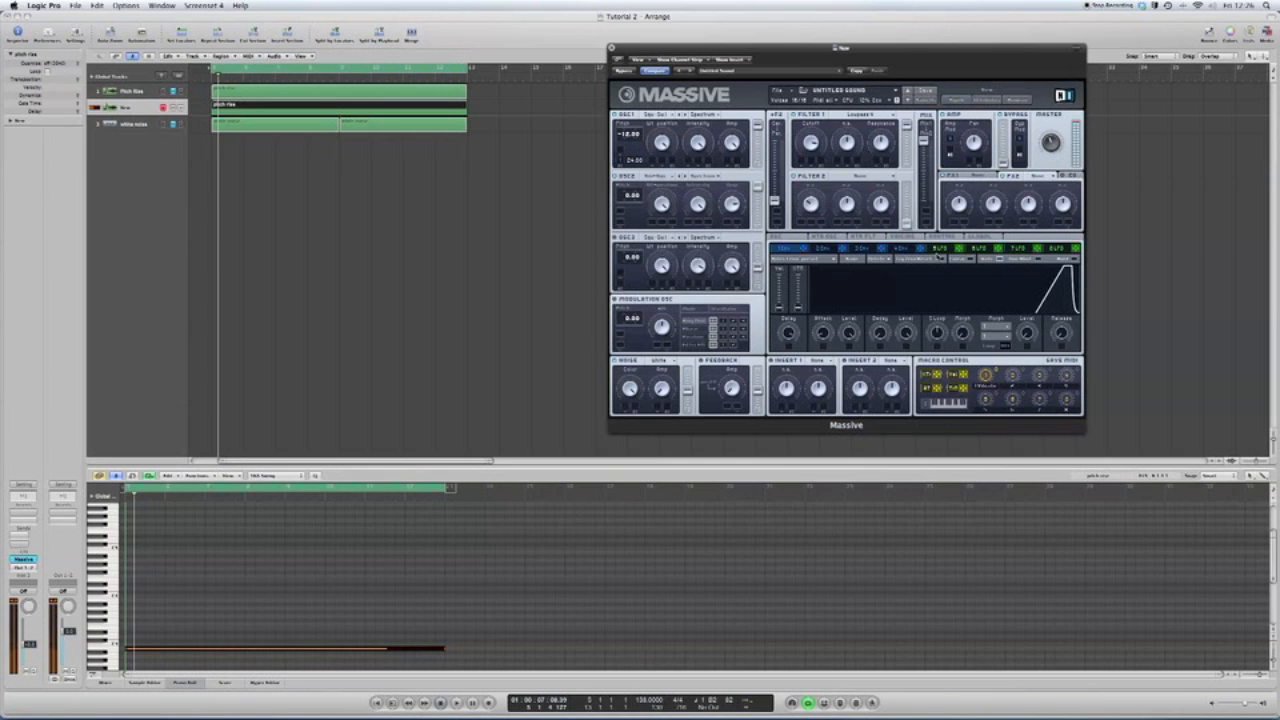
{"action": "left_click_drag", "start_coordinate": [906, 337], "coordinate": [870, 154]}
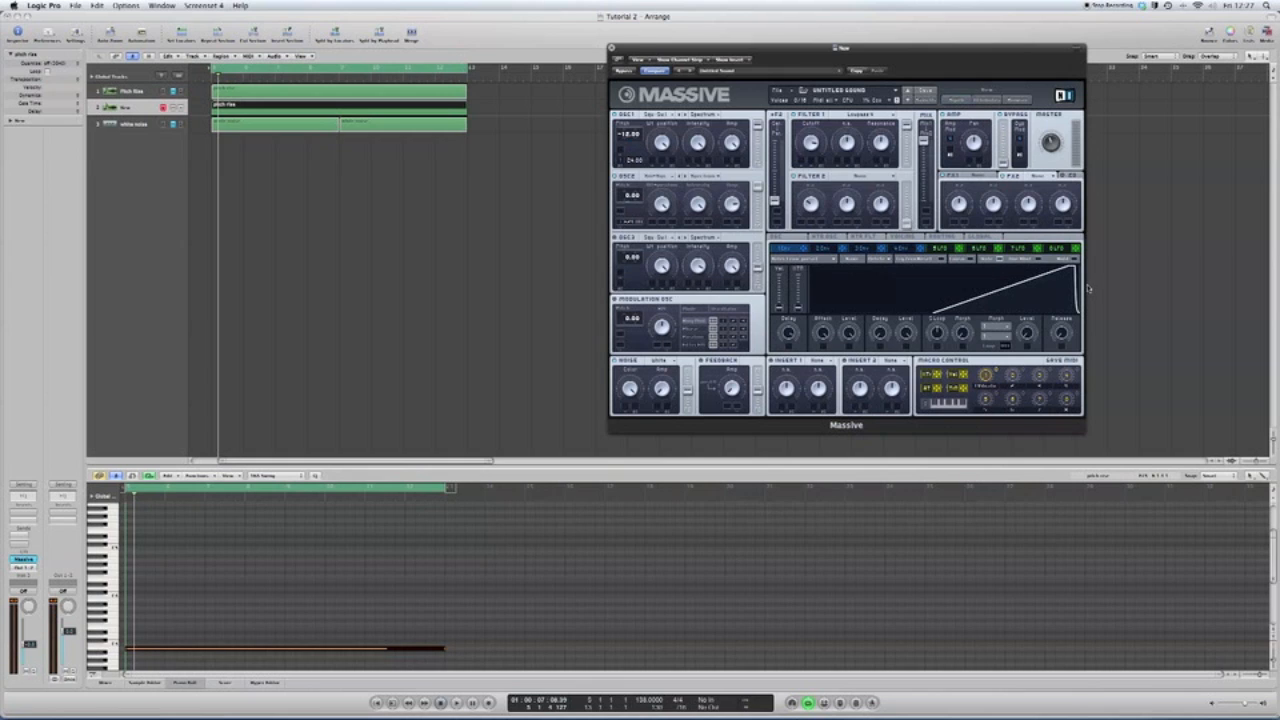
Step: Set Massive's FX1 to Reverb and FX2 to Dimension Expander, and close the synth window
{"action": "left_click", "coordinate": [983, 176]}
{"action": "left_click", "coordinate": [993, 183]}
{"action": "left_click", "coordinate": [1030, 178]}
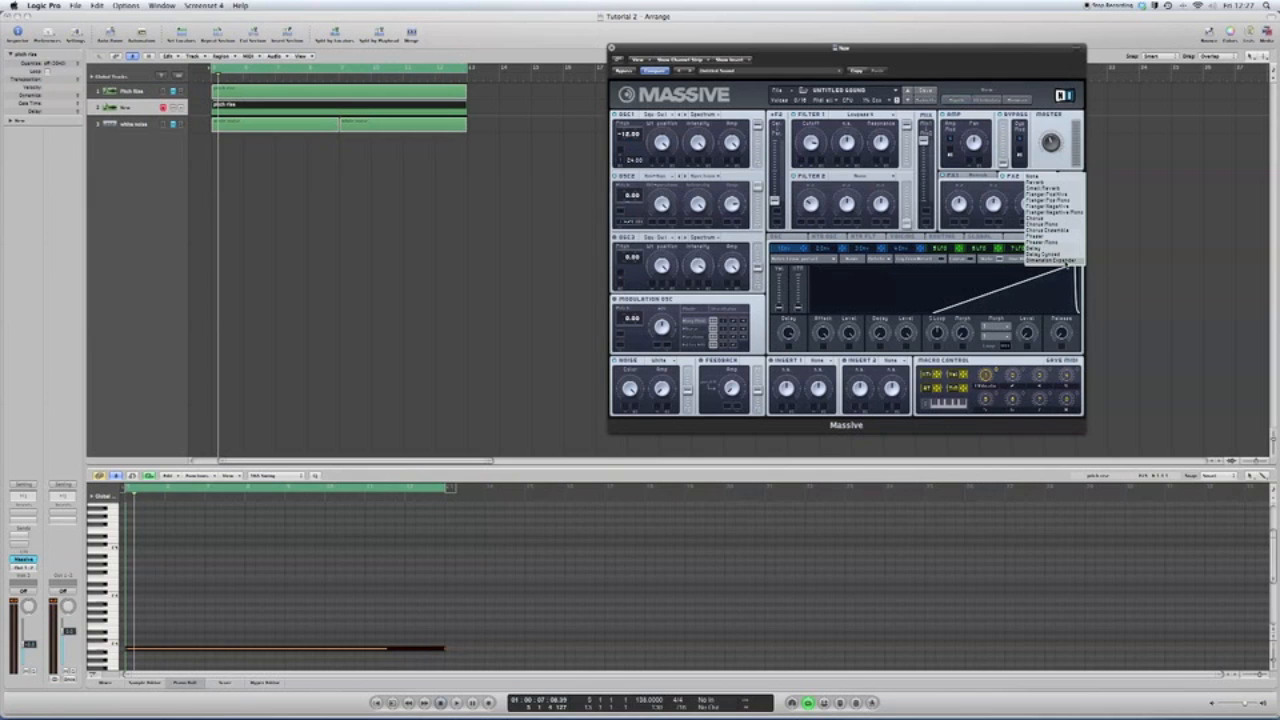
{"action": "left_click", "coordinate": [1064, 261]}
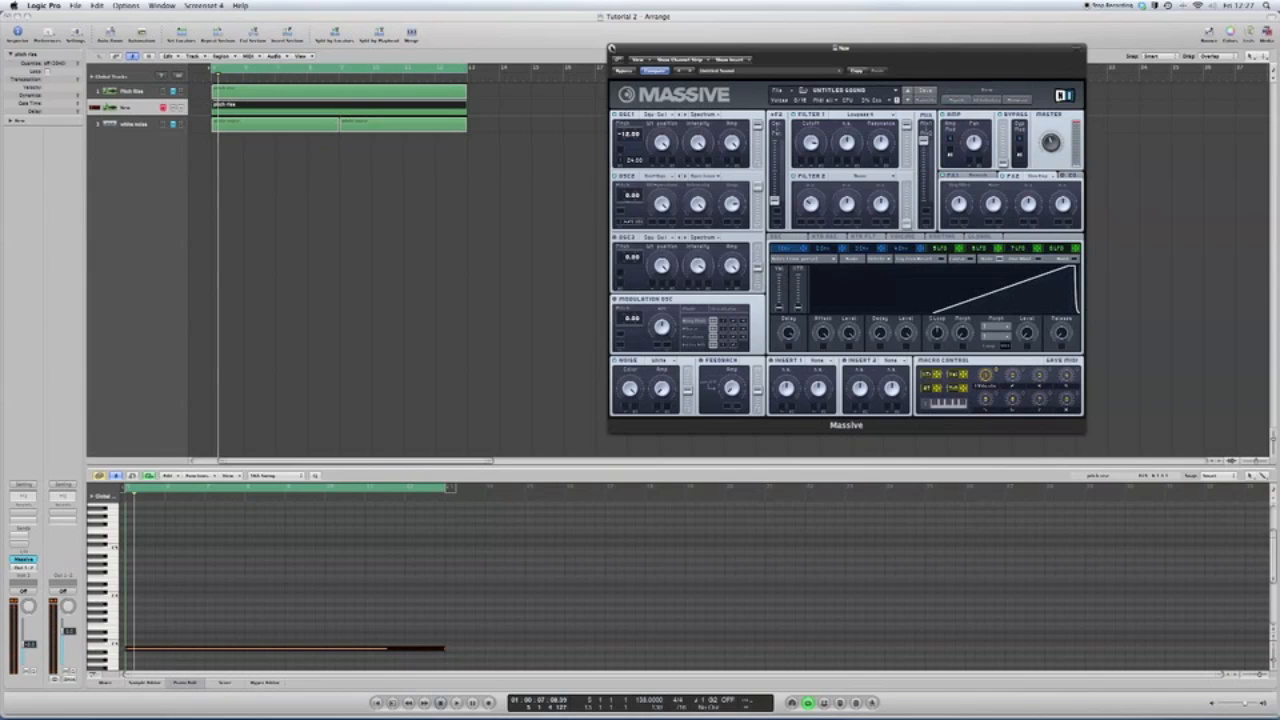
{"action": "left_click", "coordinate": [612, 48]}
Step: Unmute the white noise track and reset its ES P synth to the default setting
{"action": "left_click", "coordinate": [155, 124]}
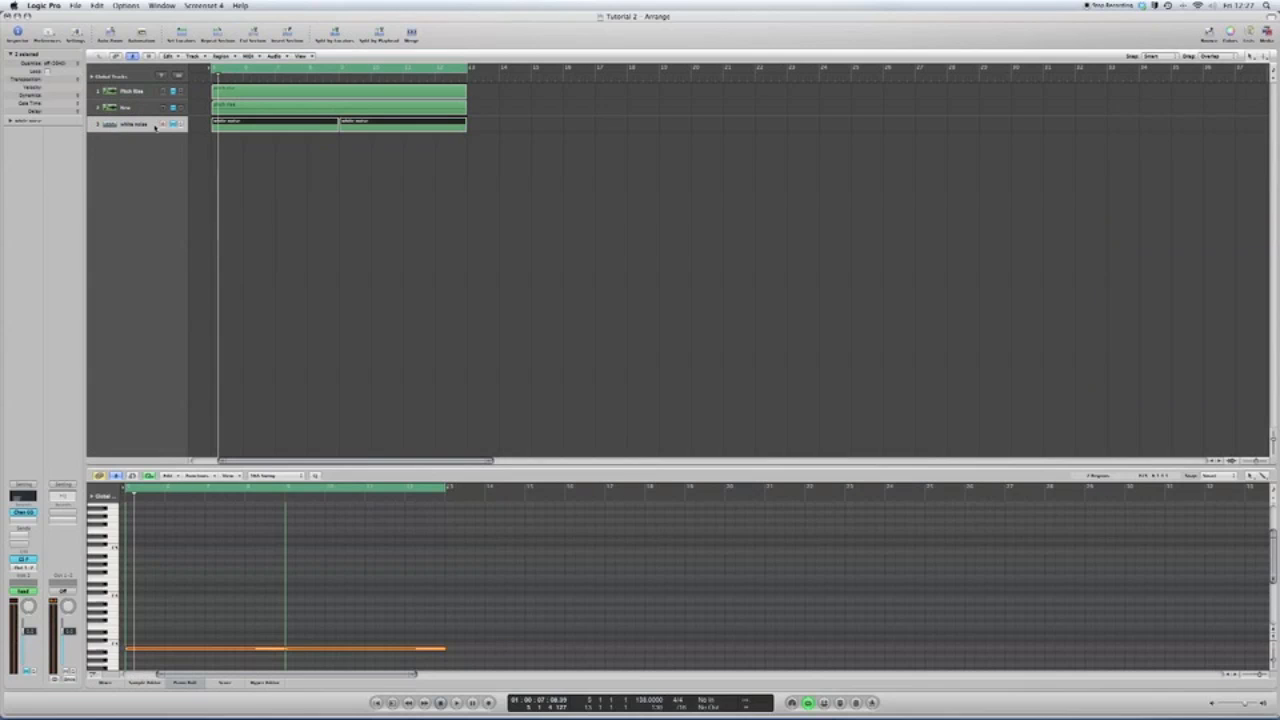
{"action": "left_click", "coordinate": [172, 125]}
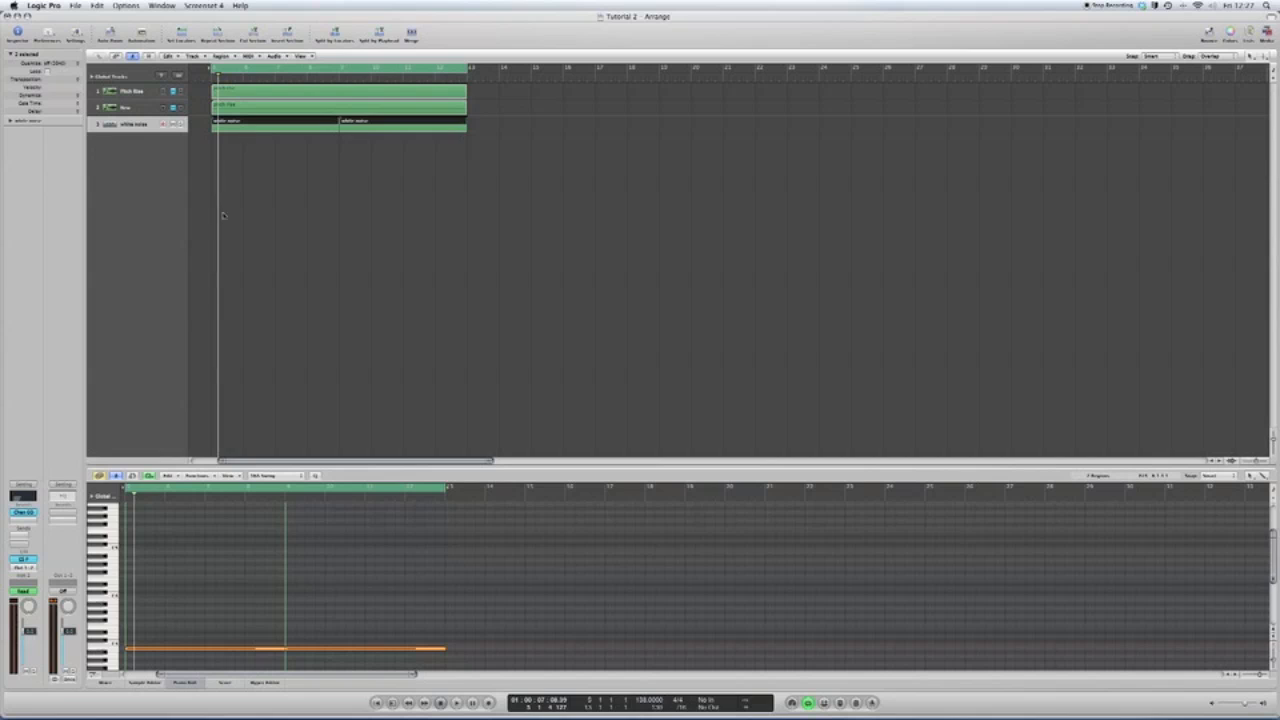
{"action": "left_click", "coordinate": [24, 558]}
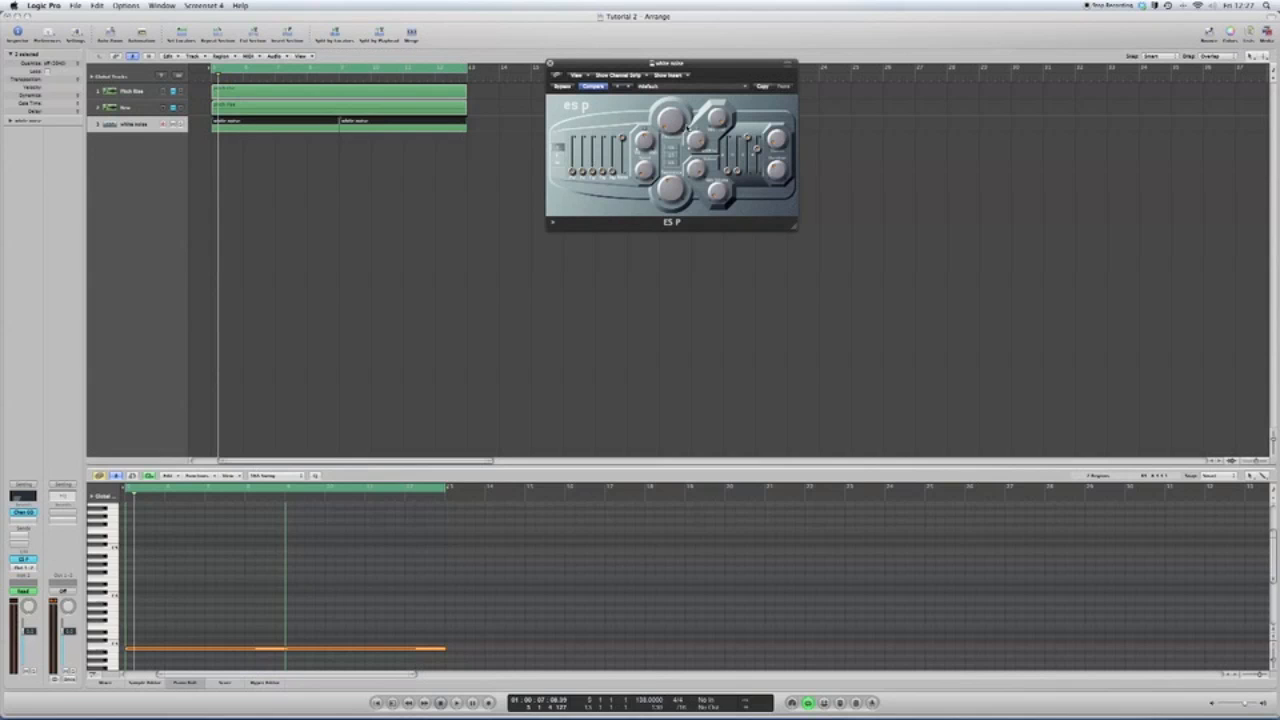
{"action": "left_click", "coordinate": [640, 87]}
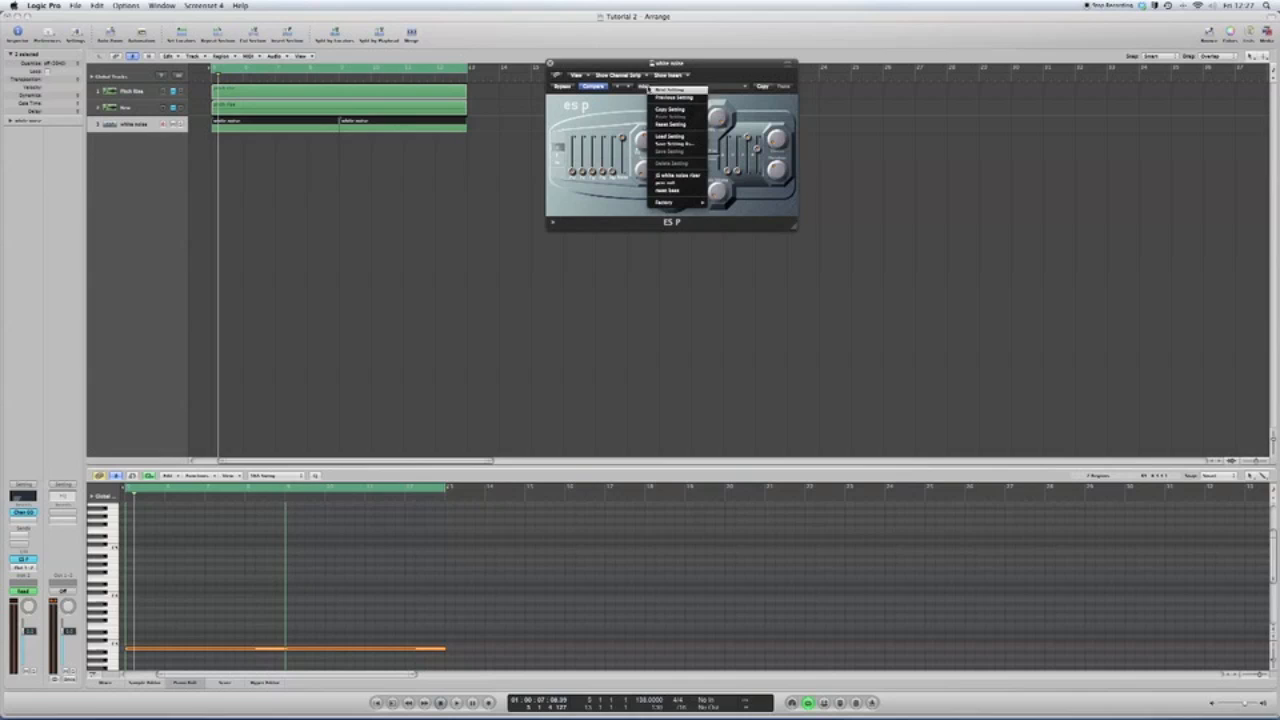
{"action": "left_click", "coordinate": [618, 68]}
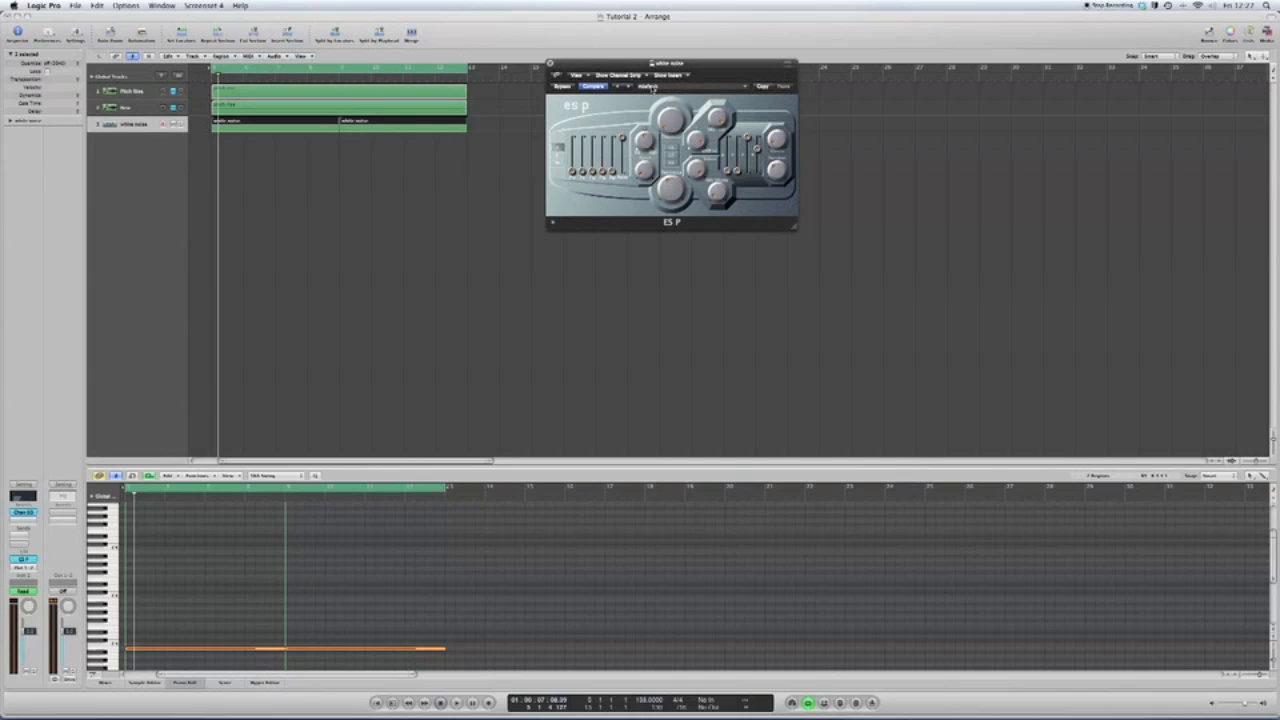
{"action": "left_click", "coordinate": [651, 87]}
{"action": "left_click", "coordinate": [681, 125]}
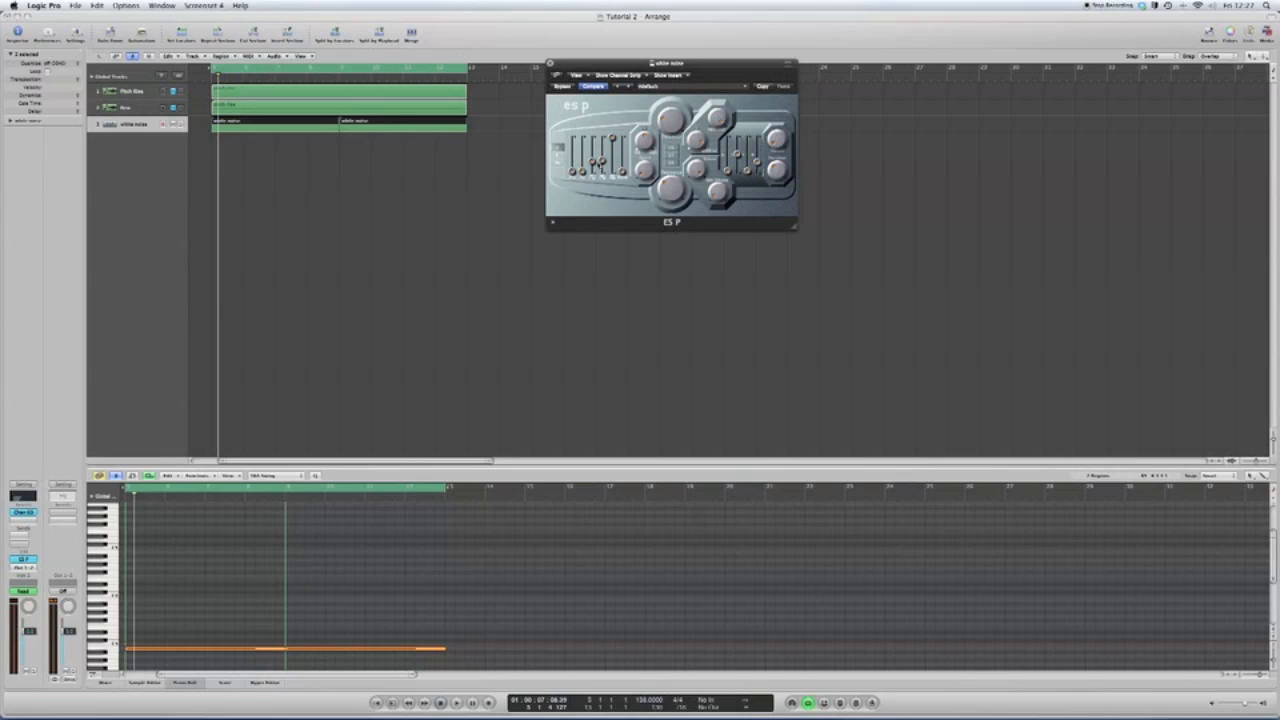
Step: Turn the ES P oscillator levels down and white noise to full, with minimum decay, full sustain and a slightly longer release
{"action": "left_click_drag", "start_coordinate": [603, 162], "coordinate": [615, 234]}
{"action": "left_click_drag", "start_coordinate": [622, 172], "coordinate": [628, 77]}
{"action": "left_click_drag", "start_coordinate": [737, 154], "coordinate": [738, 230]}
{"action": "left_click_drag", "start_coordinate": [746, 172], "coordinate": [745, 71]}
{"action": "left_click_drag", "start_coordinate": [757, 161], "coordinate": [757, 147]}
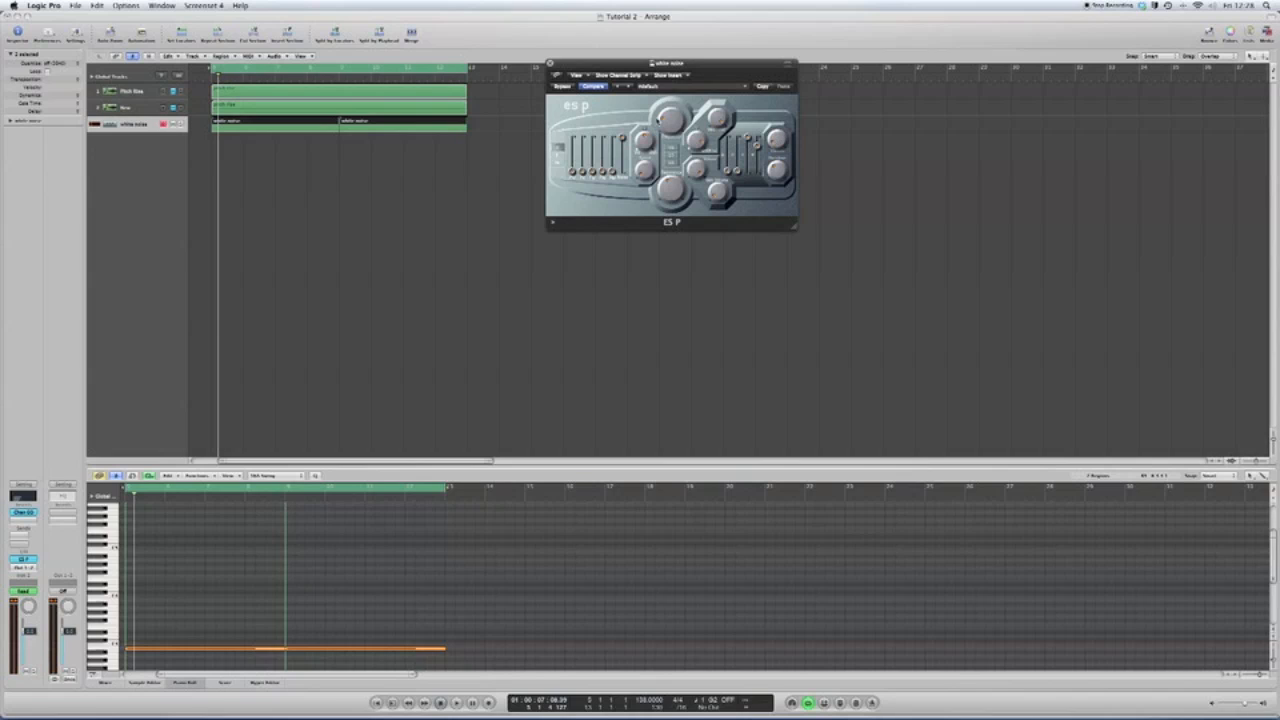
Step: Show the track automation, try out the ES P cutoff knob, and play the white noise cutoff sweep
{"action": "left_click", "coordinate": [302, 56]}
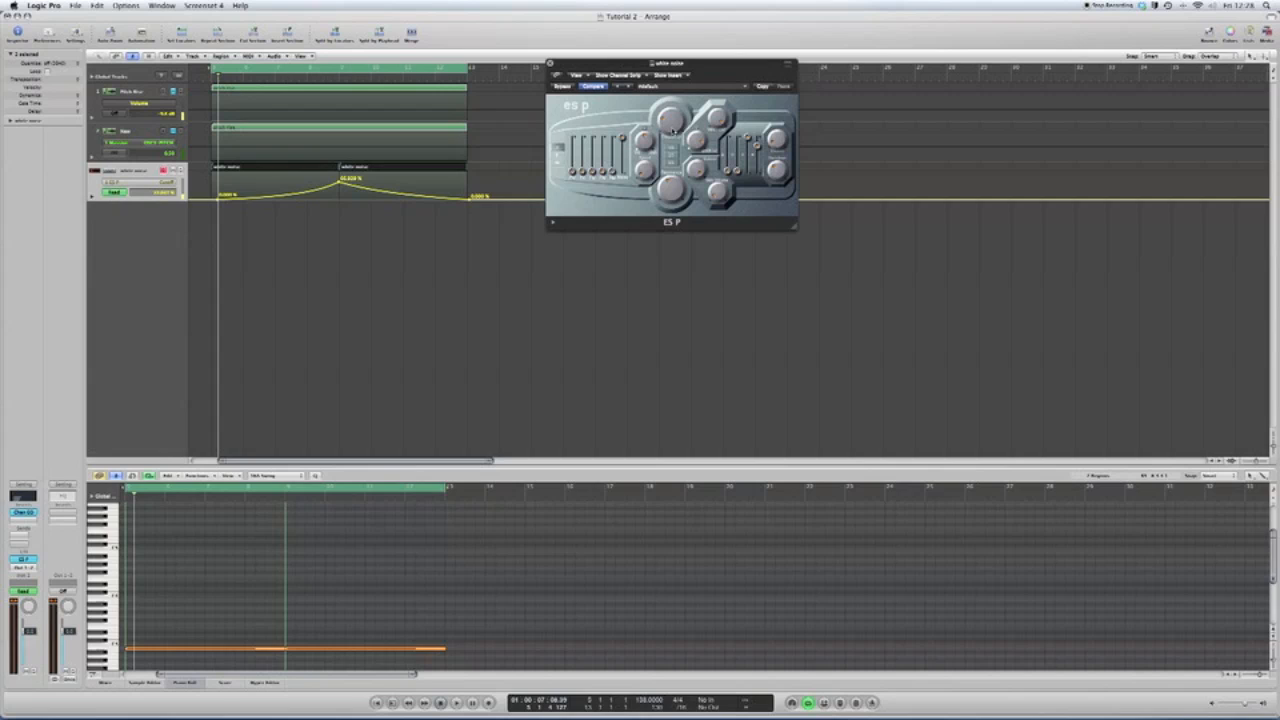
{"action": "left_click_drag", "start_coordinate": [671, 130], "coordinate": [673, 153]}
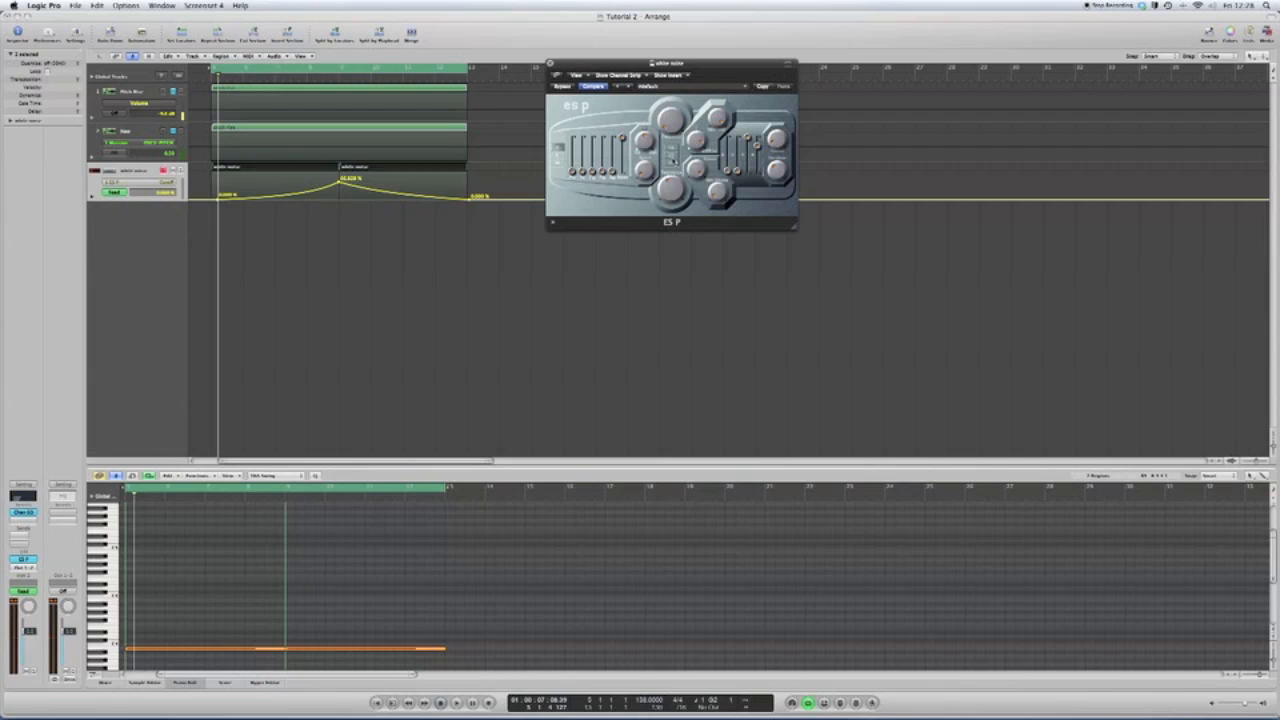
{"action": "left_click_drag", "start_coordinate": [670, 133], "coordinate": [669, 124]}
{"action": "key", "text": "space"}
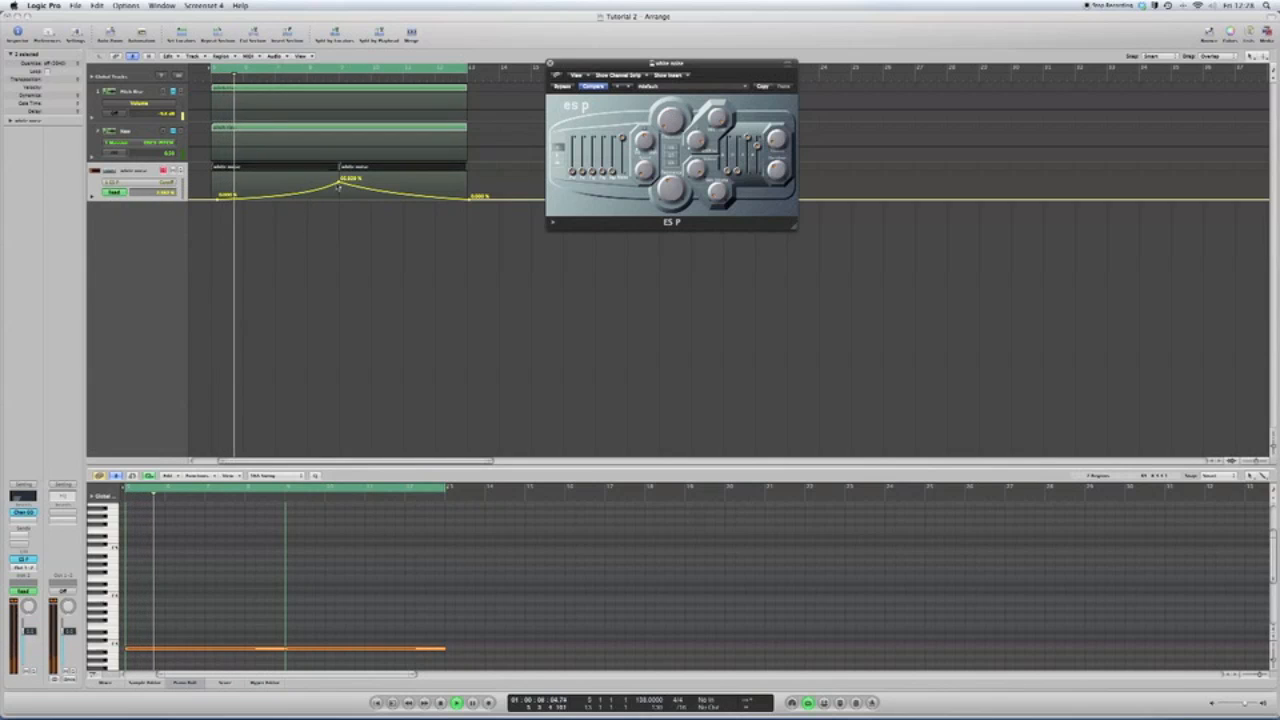